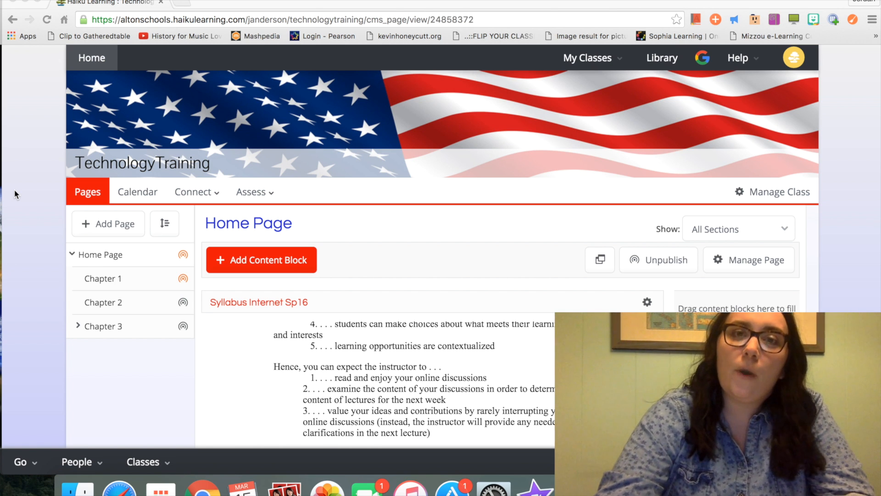
Switch to the Geography (Western Hem) A class window and view its list of published assessments.
key(ctrl+Up)
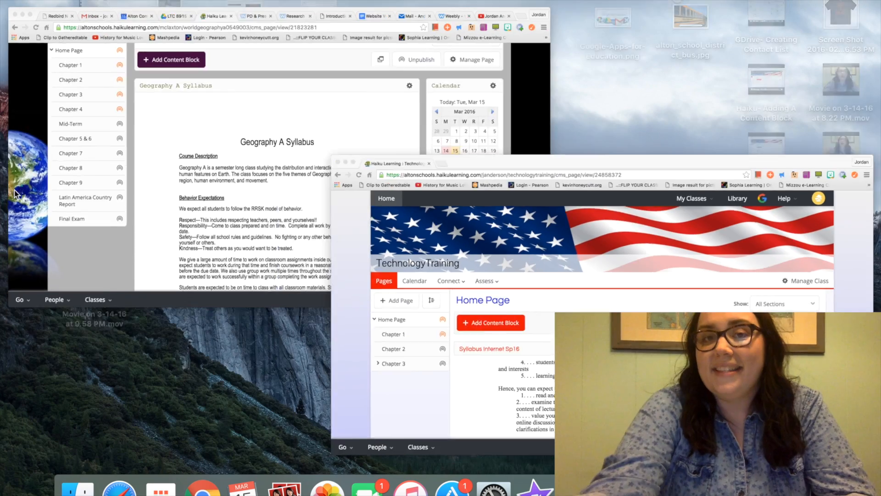
click(120, 122)
scroll(121, 223, up, 5)
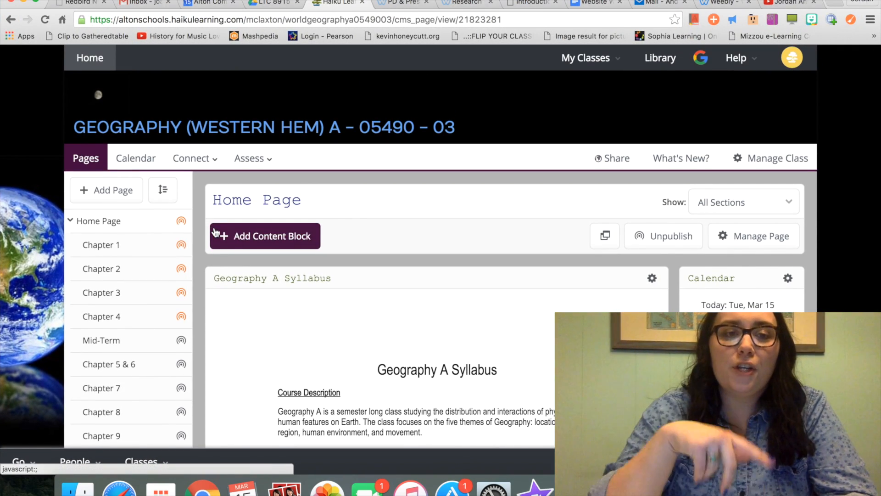
click(253, 159)
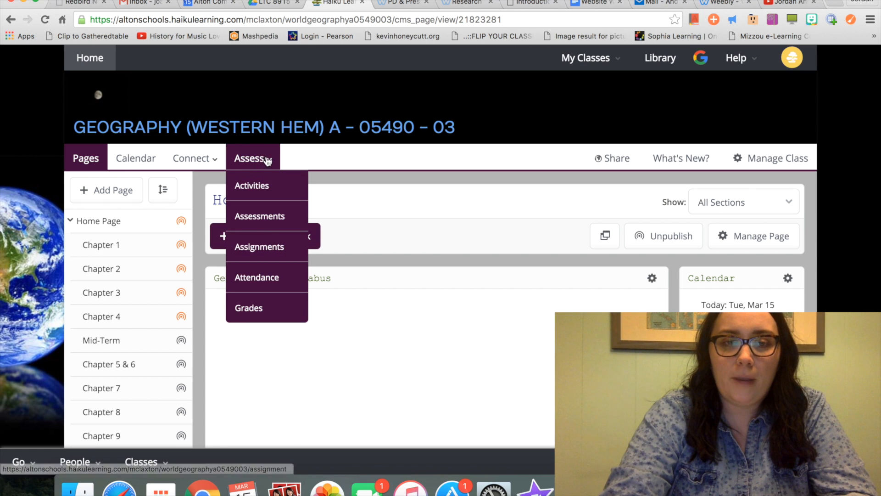
click(272, 212)
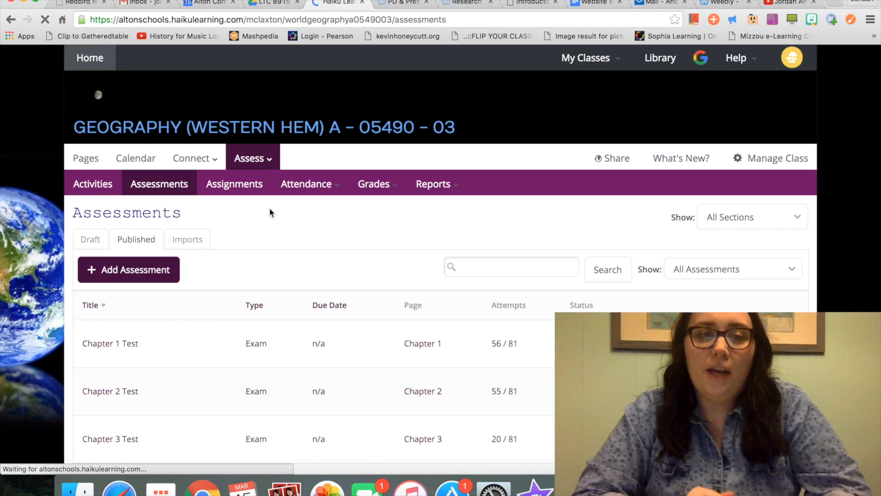
scroll(270, 210, down, 4)
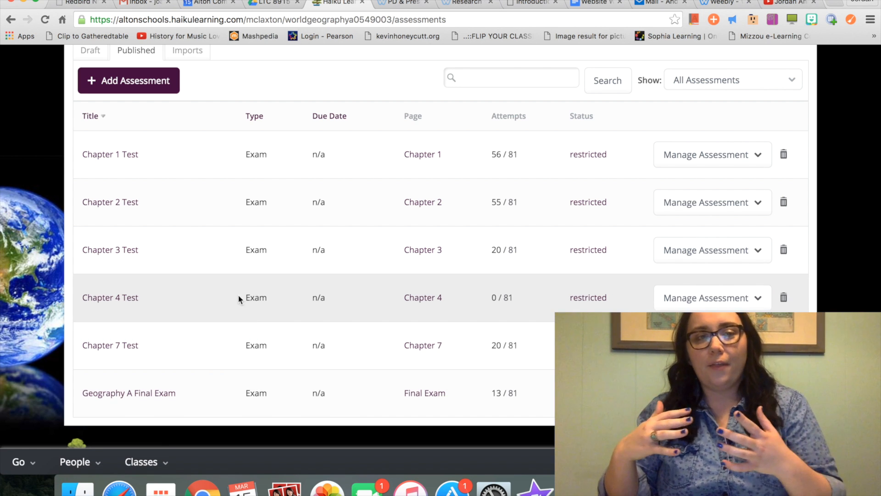
Open the Chapter 4 Test and review its matching, multiple choice, fill-in-the-blank and essay sections.
click(128, 299)
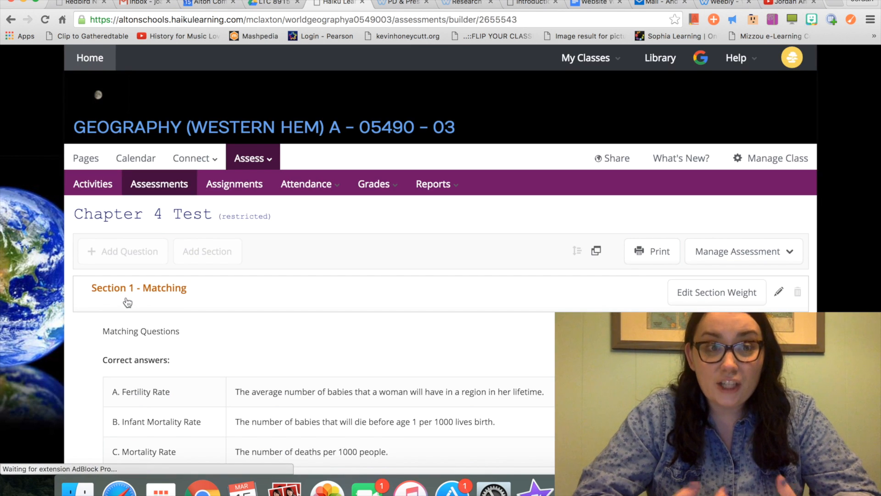
scroll(128, 301, down, 5)
scroll(128, 302, down, 15)
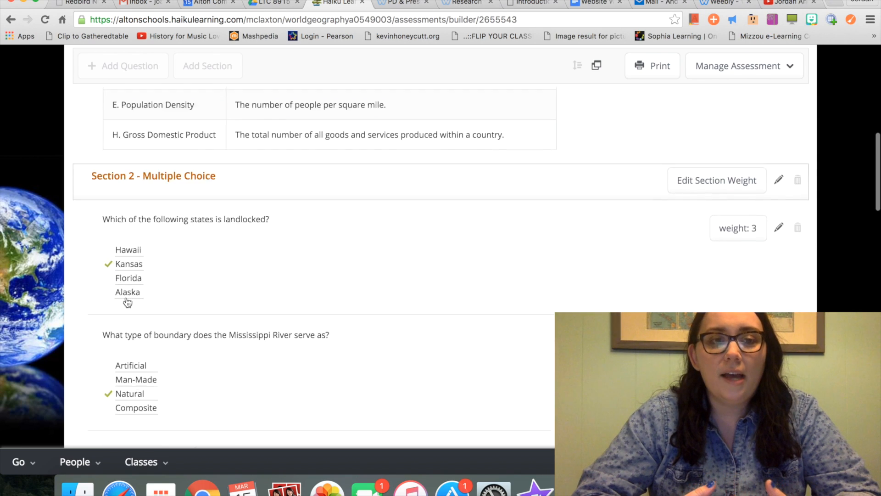
scroll(127, 301, down, 15)
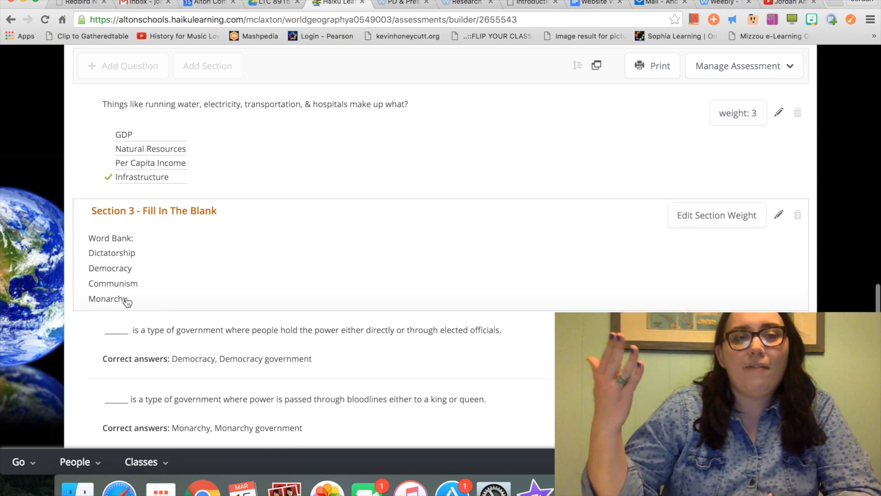
scroll(128, 302, down, 6)
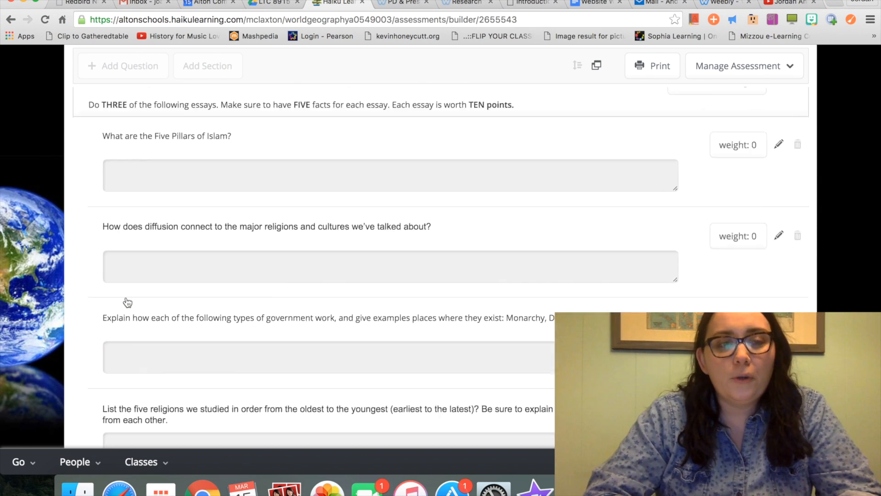
scroll(128, 302, up, 4)
scroll(128, 301, up, 9)
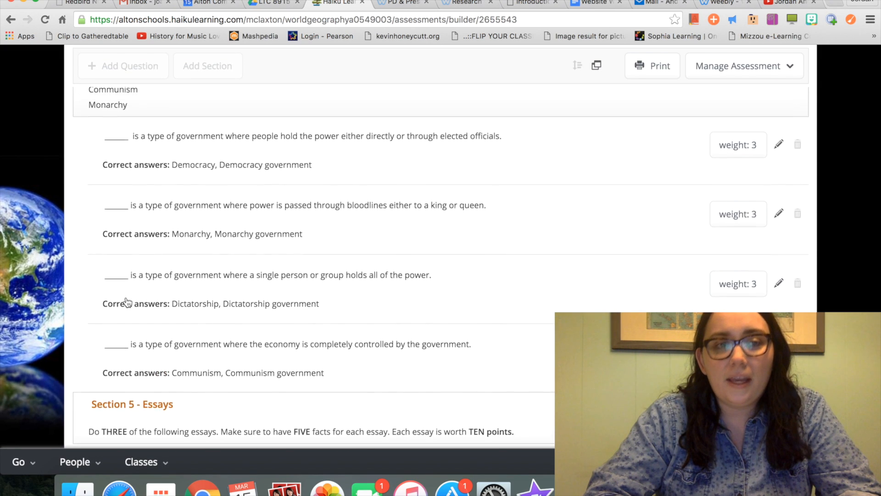
scroll(128, 302, up, 15)
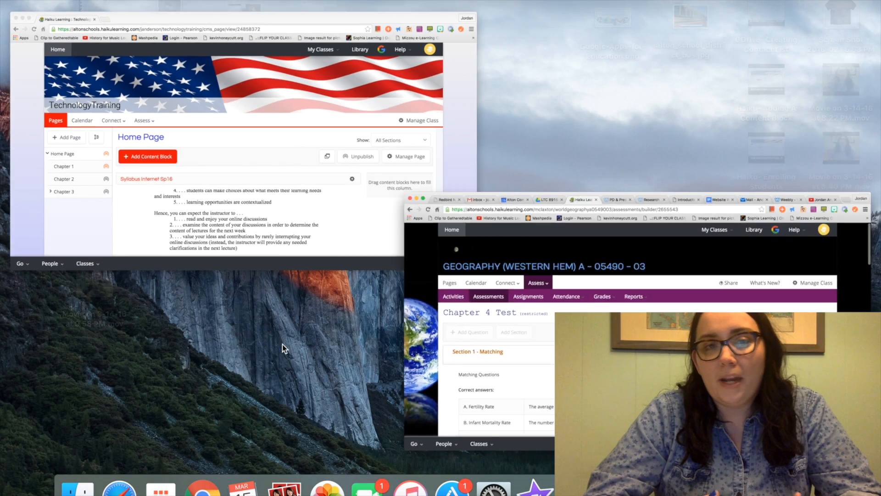
Switch back to the TechnologyTraining class window and open the class's assessments.
click(311, 186)
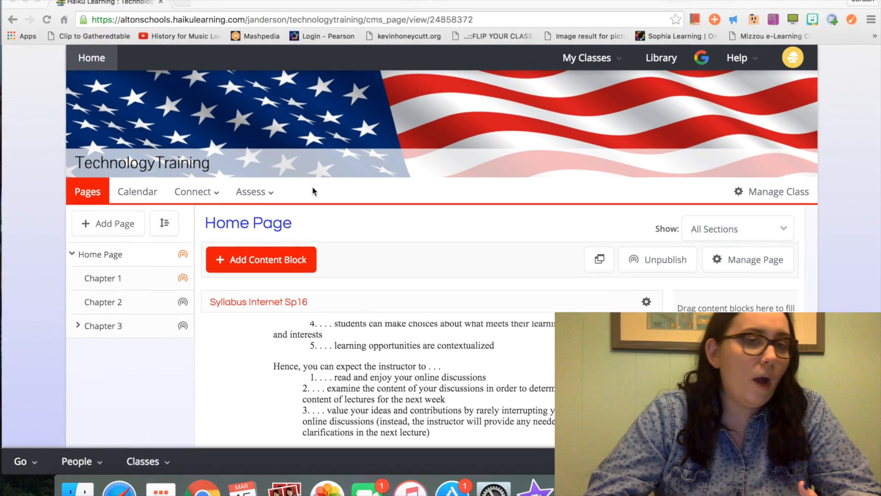
mouse_move(272, 198)
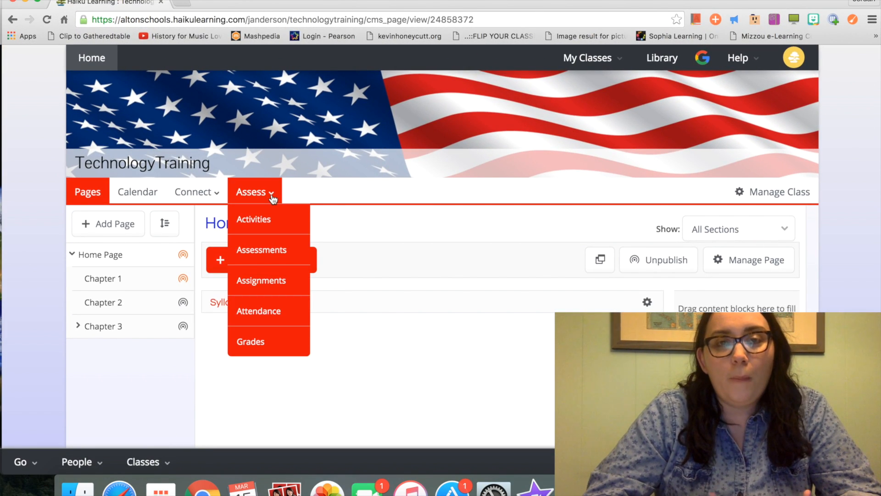
click(271, 249)
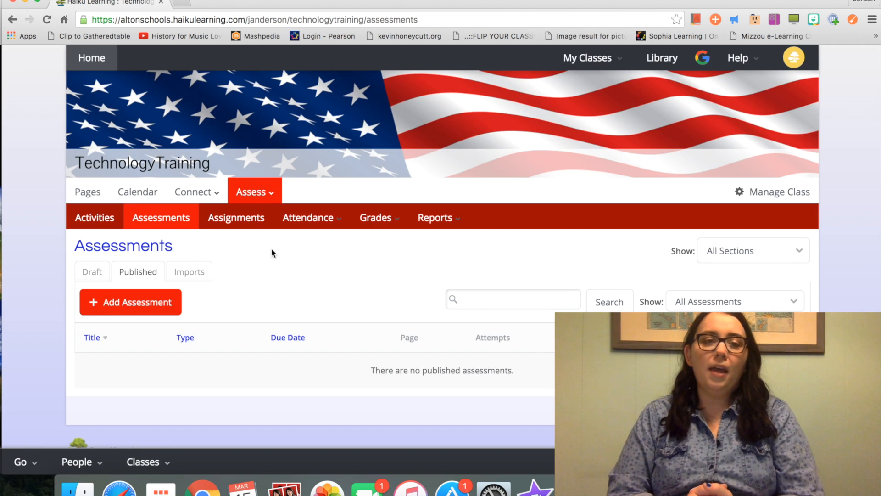
Start a new assessment of type Exam and title it "Chapter 1 Exam".
scroll(274, 301, down, 1)
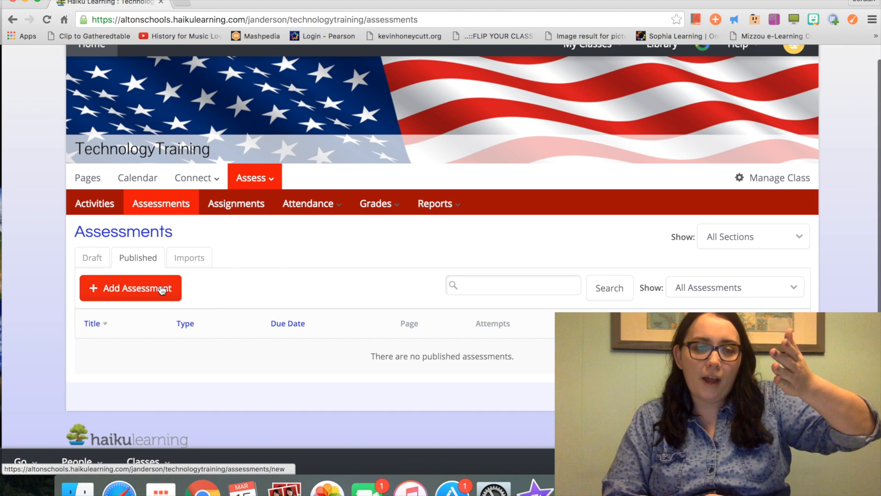
click(162, 289)
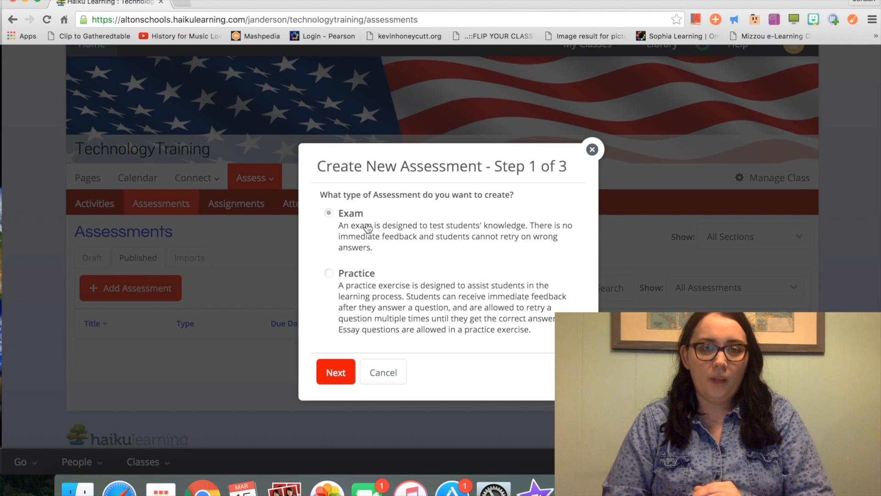
click(339, 375)
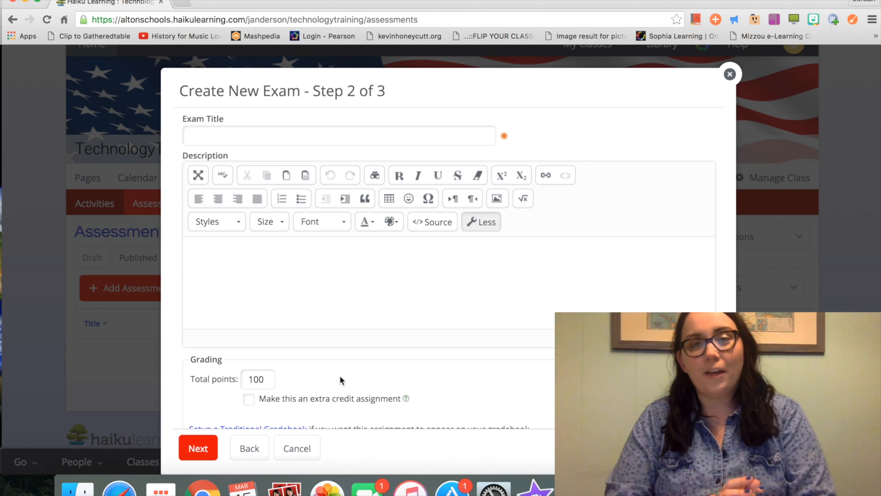
text(Chapte)
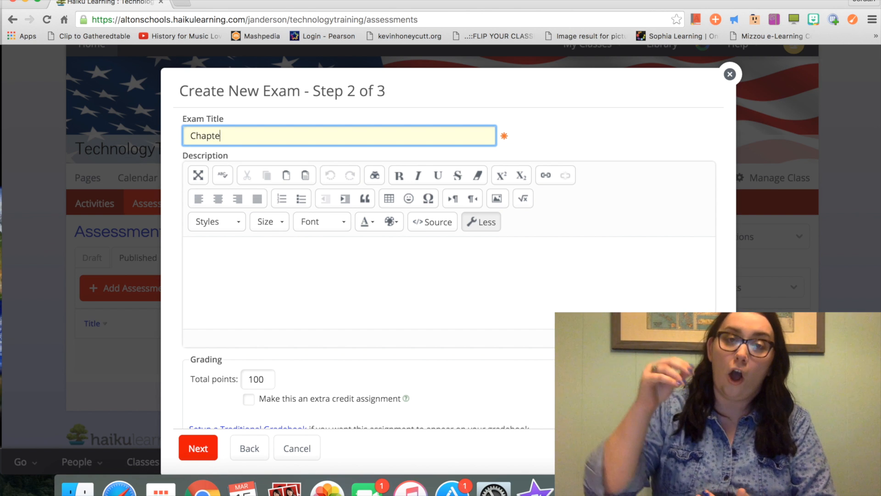
text(r 1 Exam)
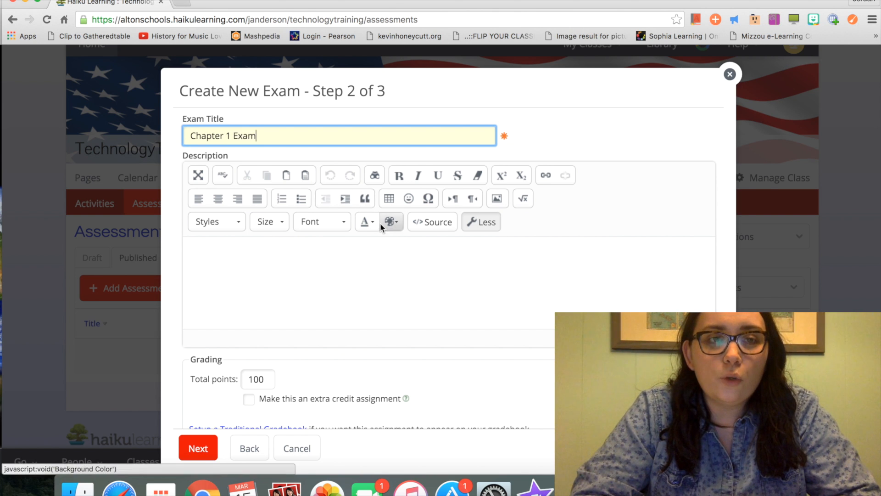
Look through the new exam's Organize options for grade level, subject and tags, then collapse them.
scroll(380, 222, down, 3)
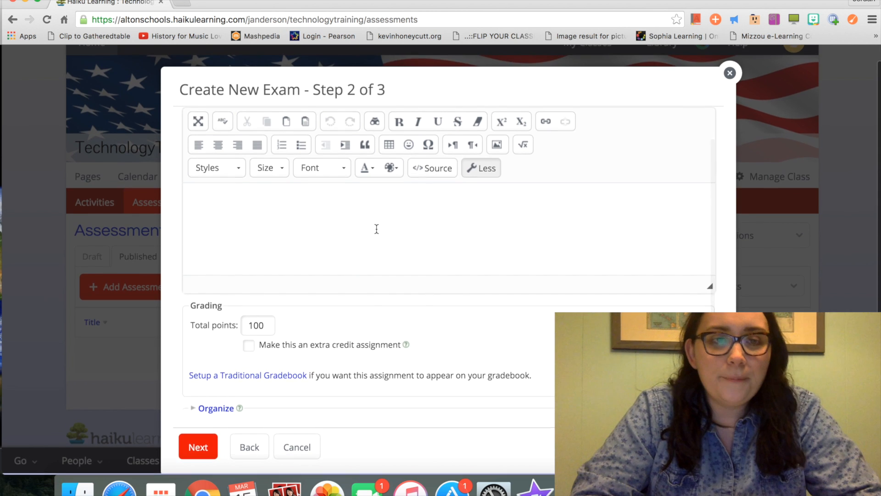
click(207, 409)
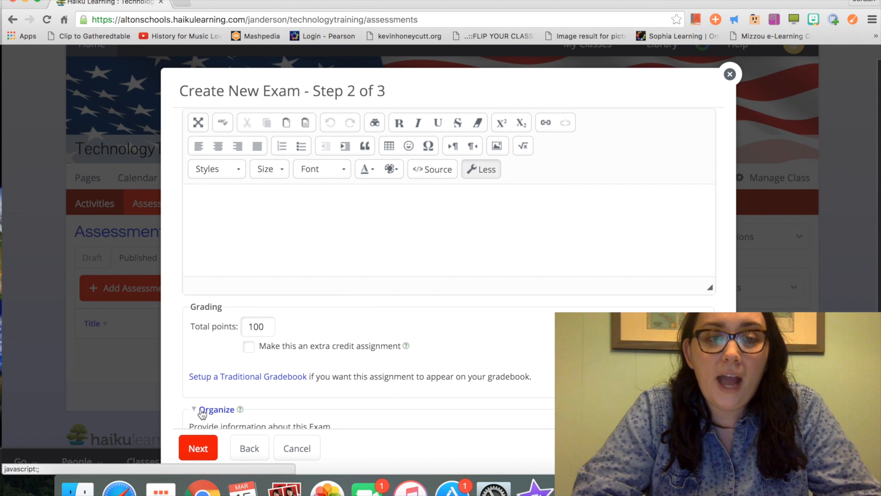
scroll(259, 309, down, 5)
scroll(259, 309, down, 3)
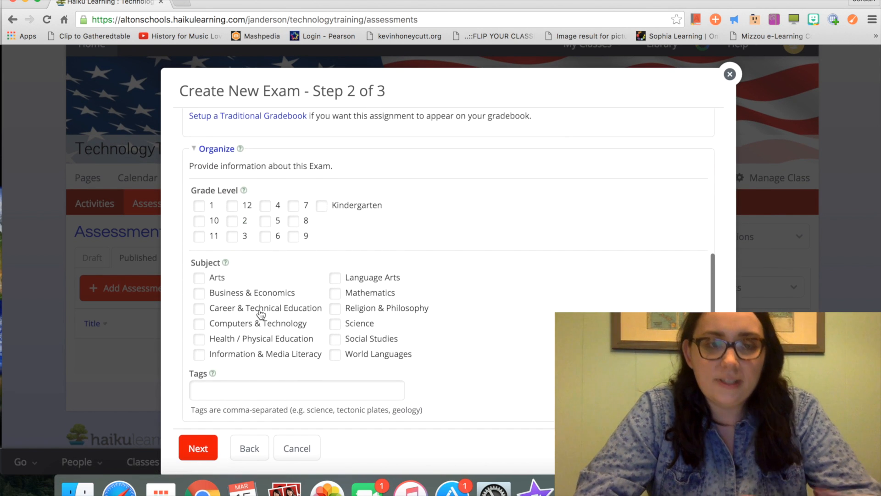
scroll(260, 313, up, 3)
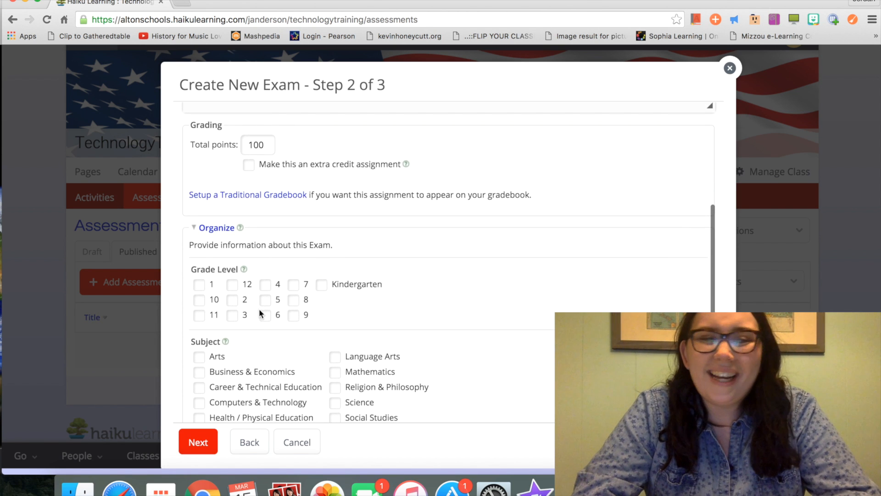
click(212, 230)
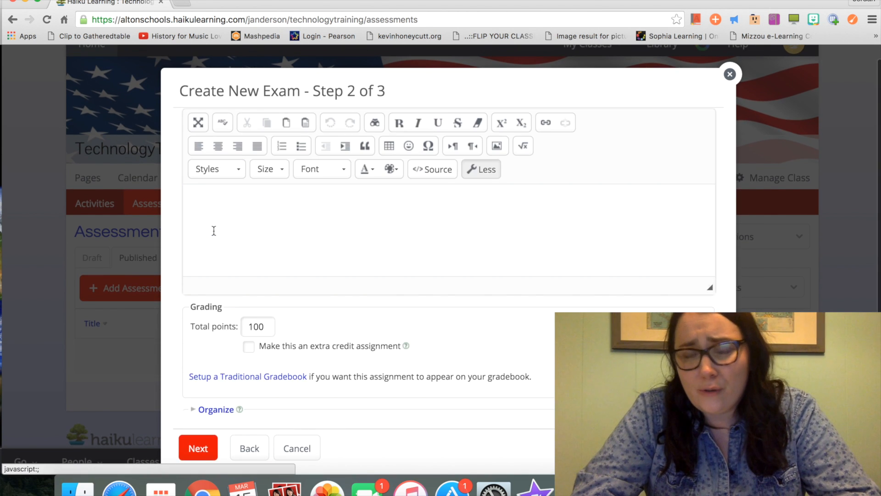
Set the exam time limit to 60 minutes, turn off Require Safe Exam Browser, keep content protection on Restricted, and save the exam.
click(199, 447)
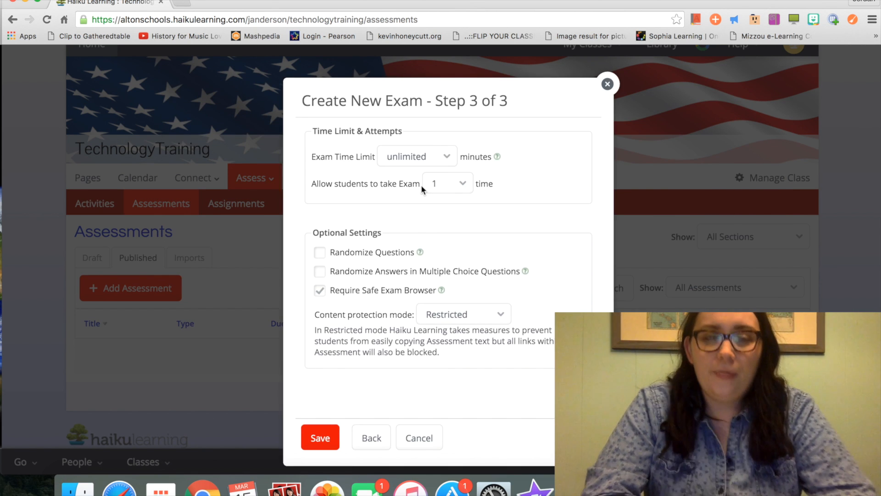
click(447, 157)
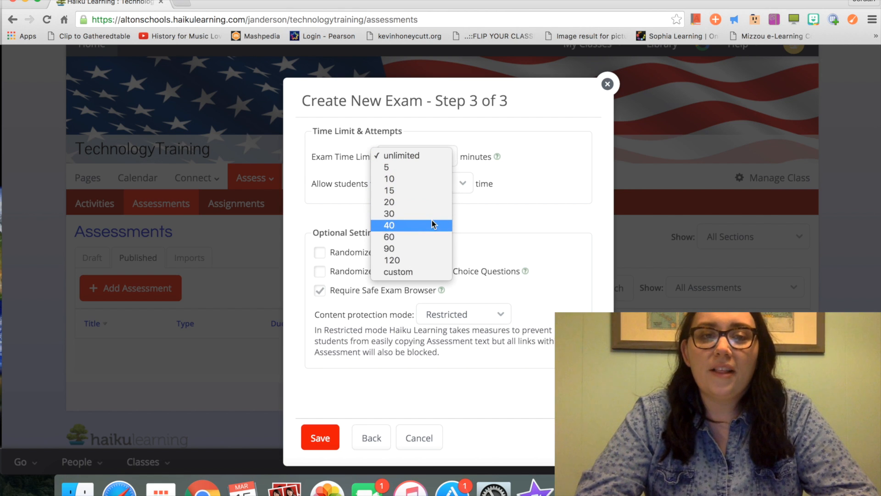
click(426, 232)
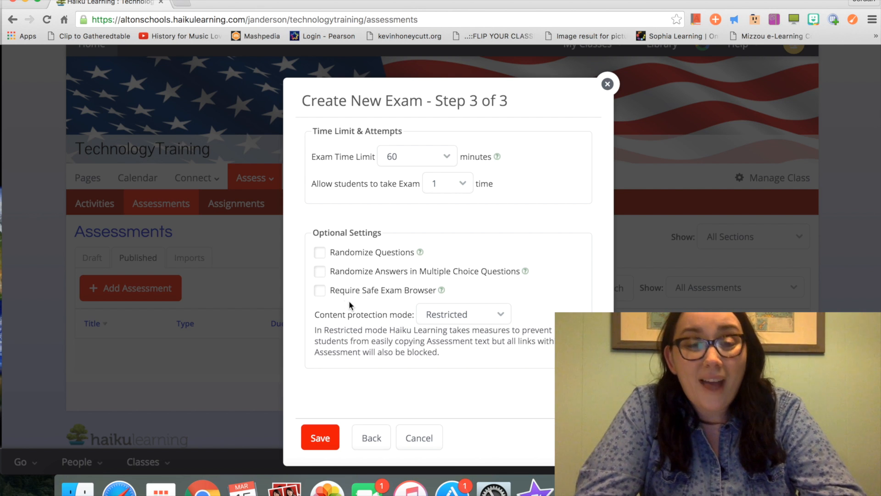
click(455, 322)
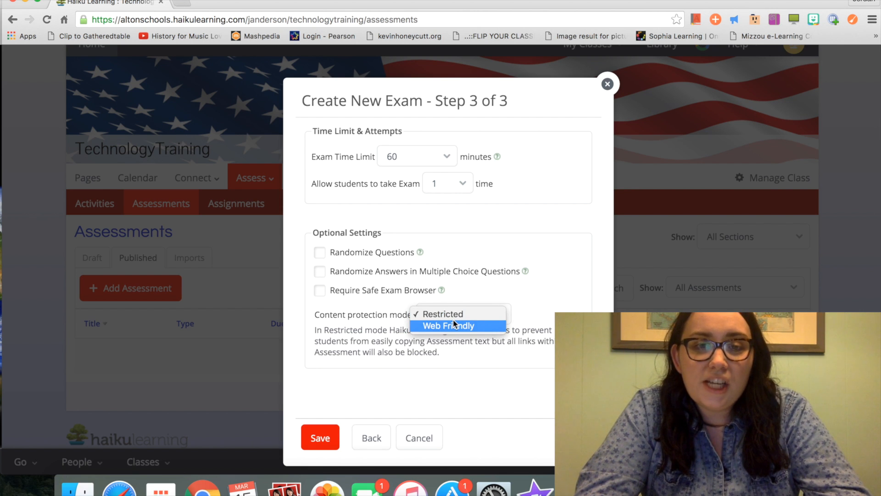
click(483, 316)
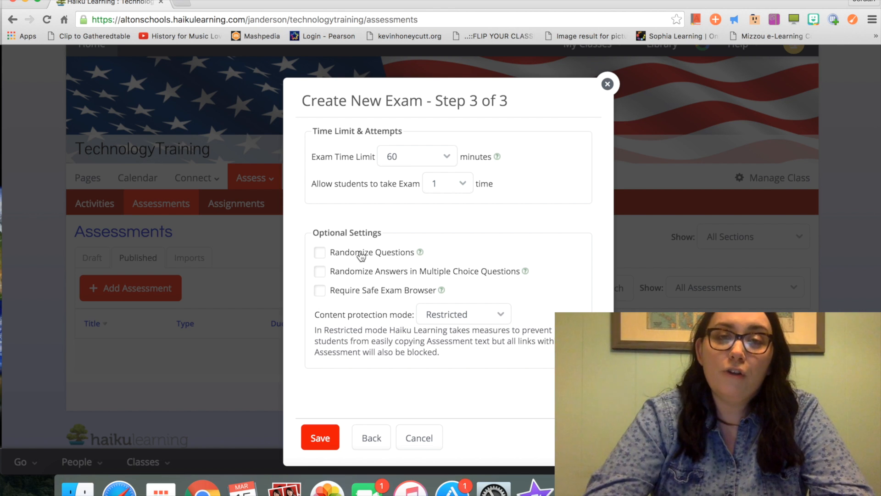
click(327, 439)
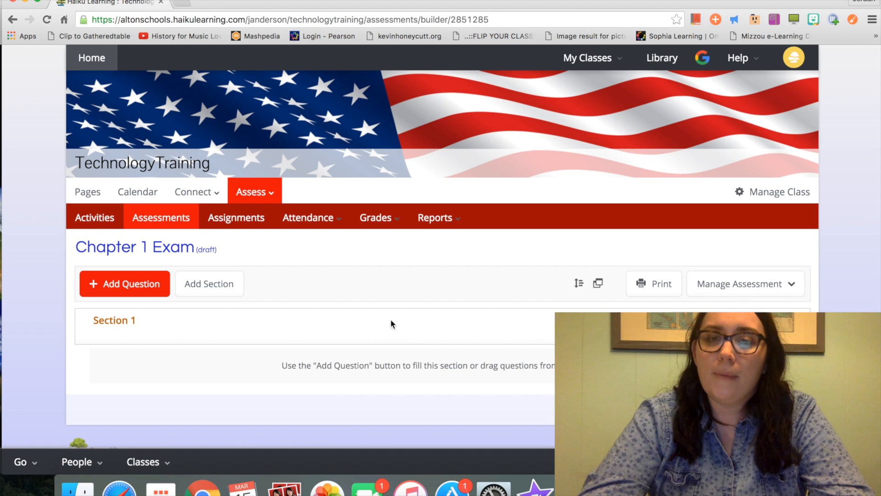
Rename Section 1 of the Chapter 1 Exam as "Multiple Choice" and save the section.
click(776, 321)
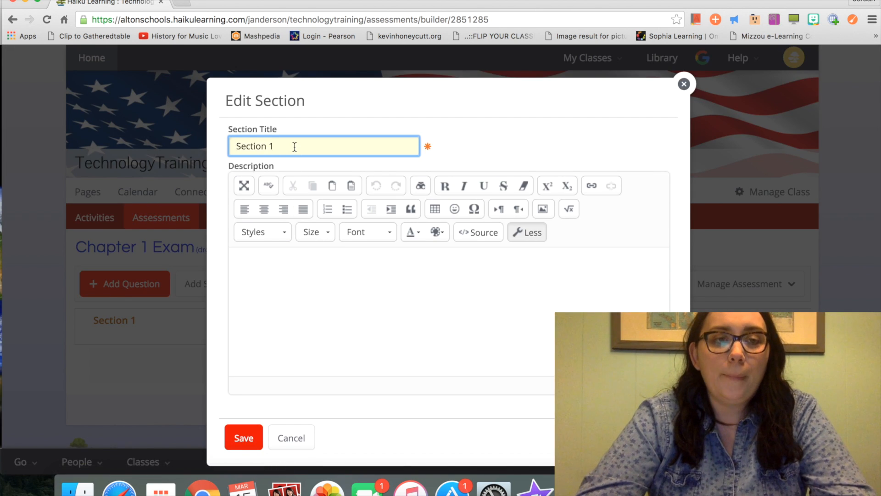
drag(293, 145, 216, 143)
text(Mu)
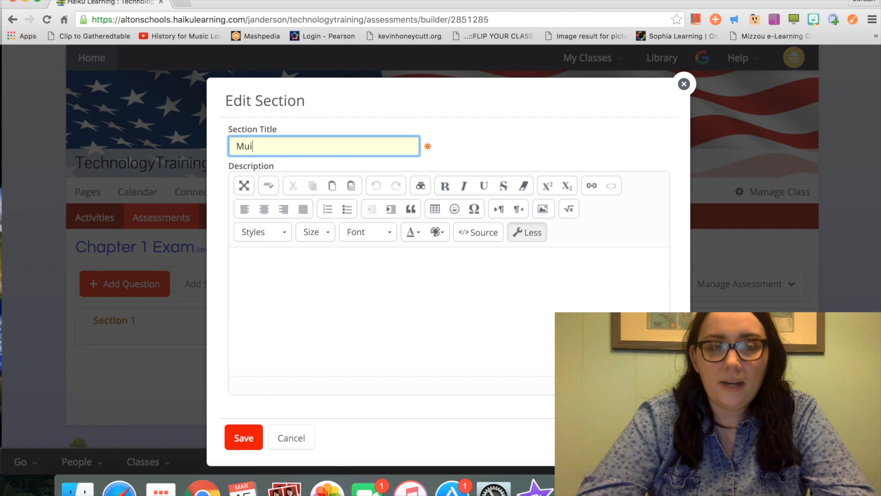
text(ltiple Choice)
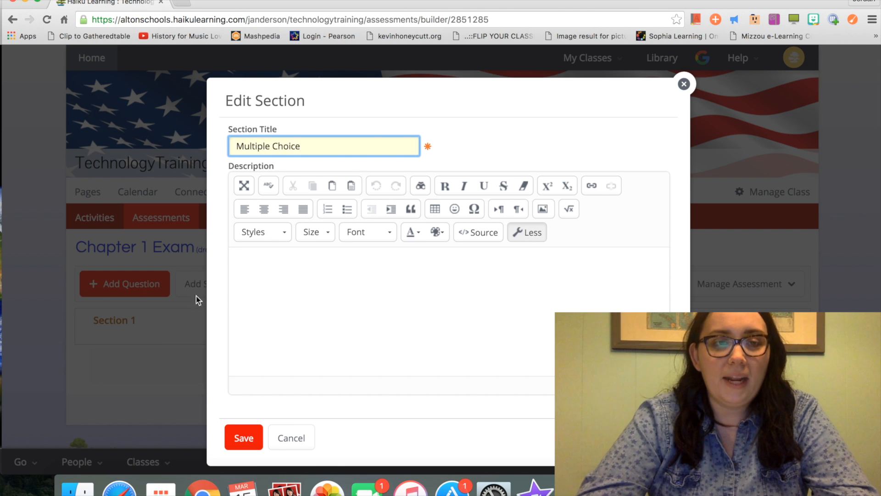
click(241, 442)
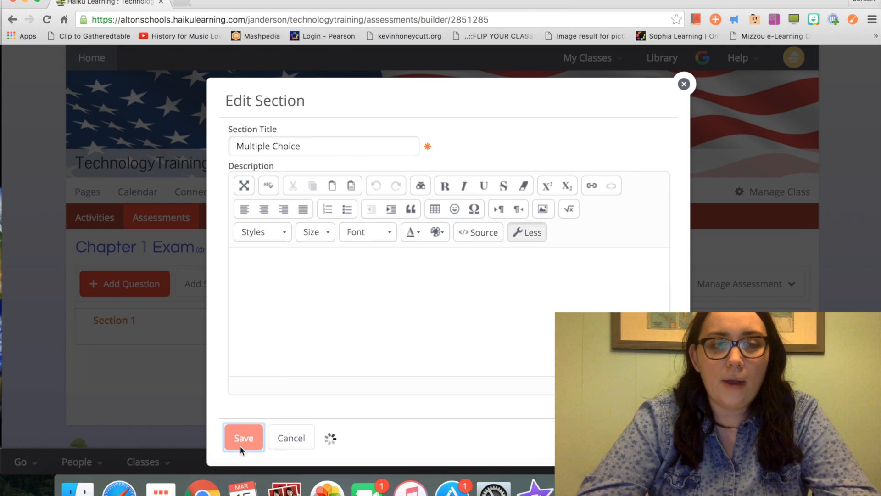
scroll(223, 360, down, 1)
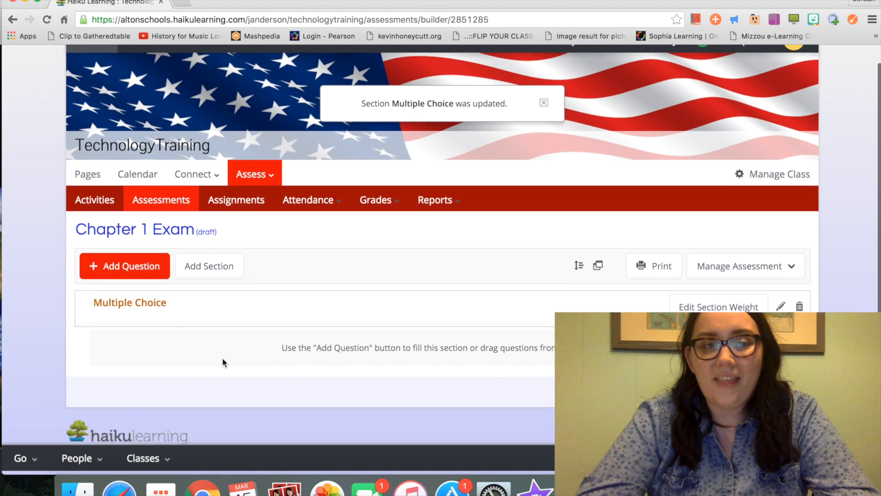
Add a new multiple choice question to the exam with the text "Which of the following is true about educational technology?".
click(139, 271)
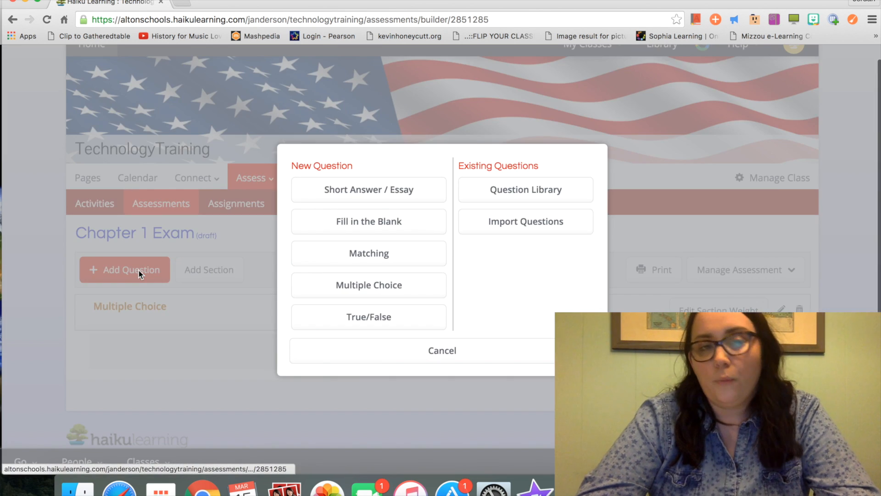
click(352, 285)
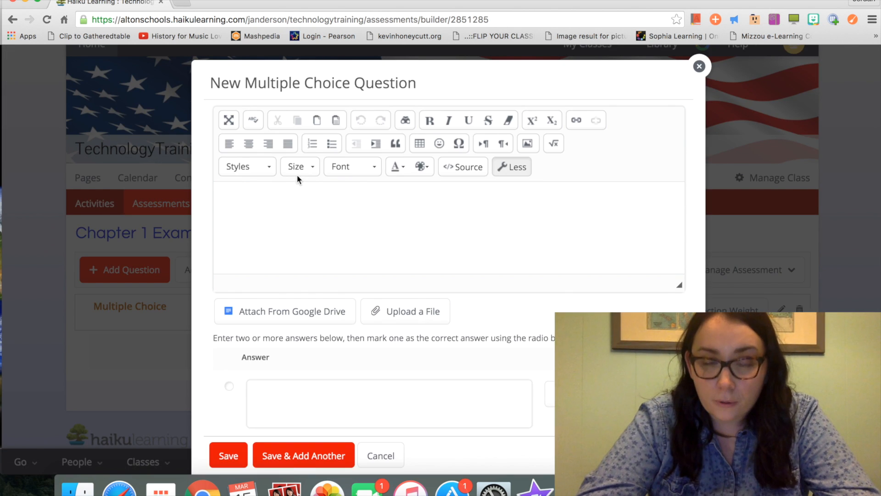
click(311, 221)
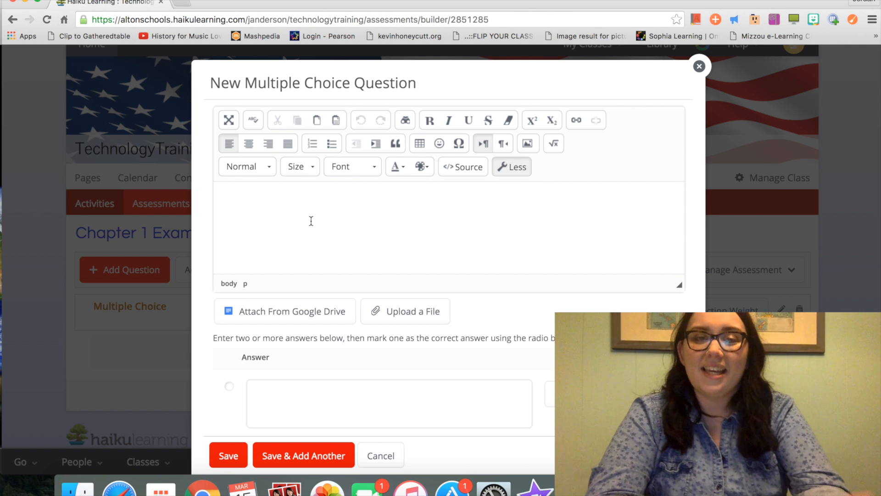
text(Which of the following is truse)
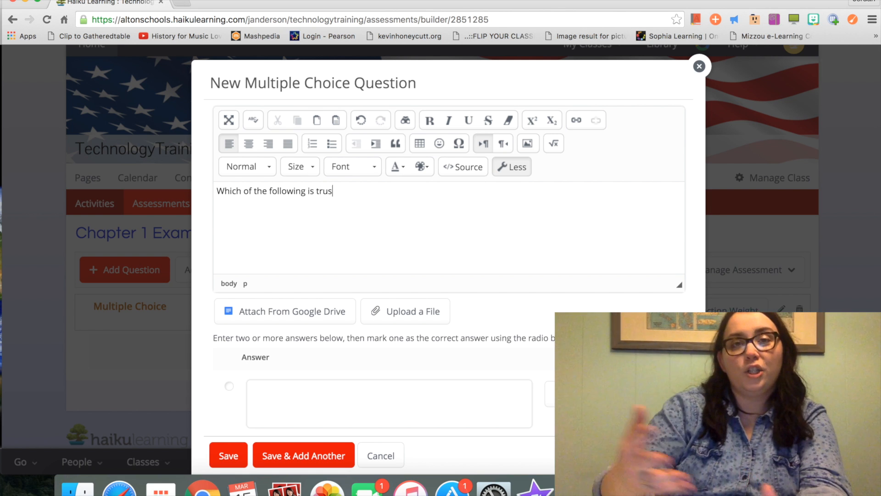
key(BackSpace)
key(BackSpace)
text(e about)
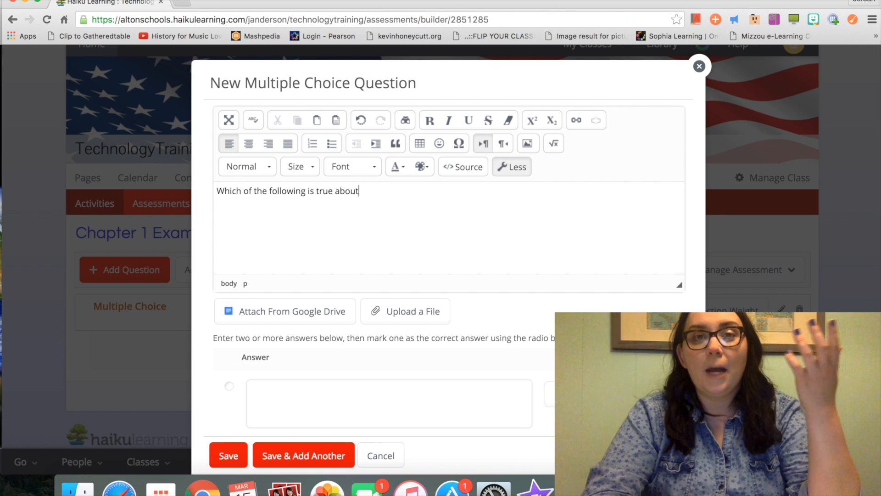
text( educational te)
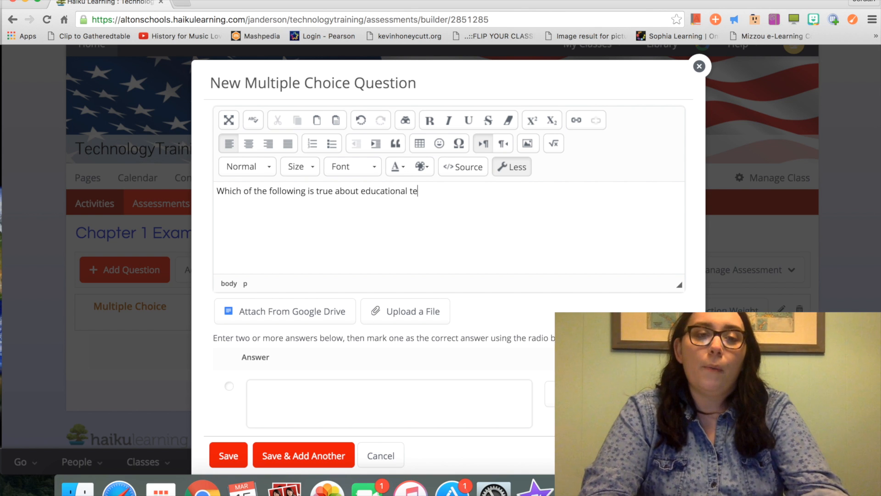
text(chnology)
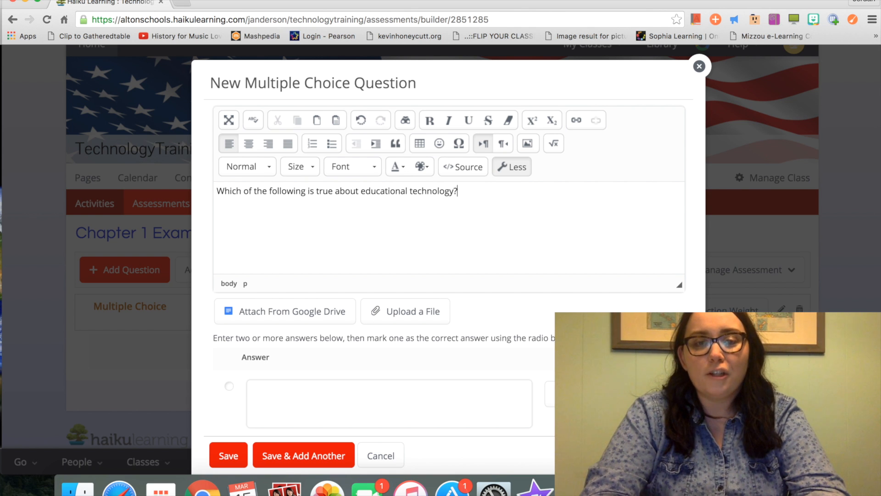
Enter "It is helpful to students" as the first answer and "It is helpful to both students and teachers" as the second.
click(329, 407)
text(It i)
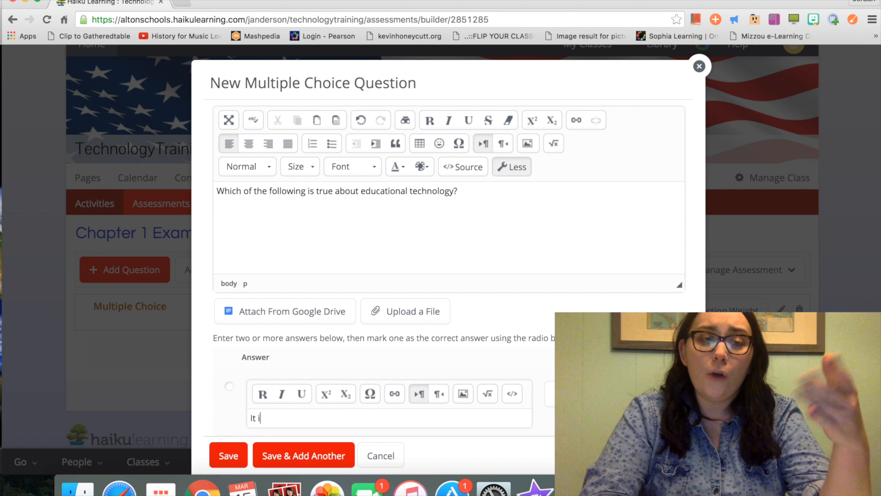
text(s helpful to students)
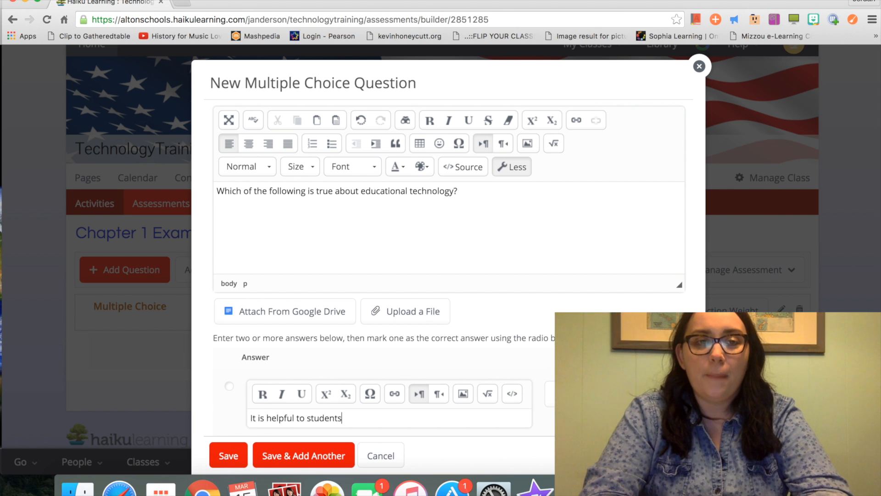
scroll(289, 407, down, 10)
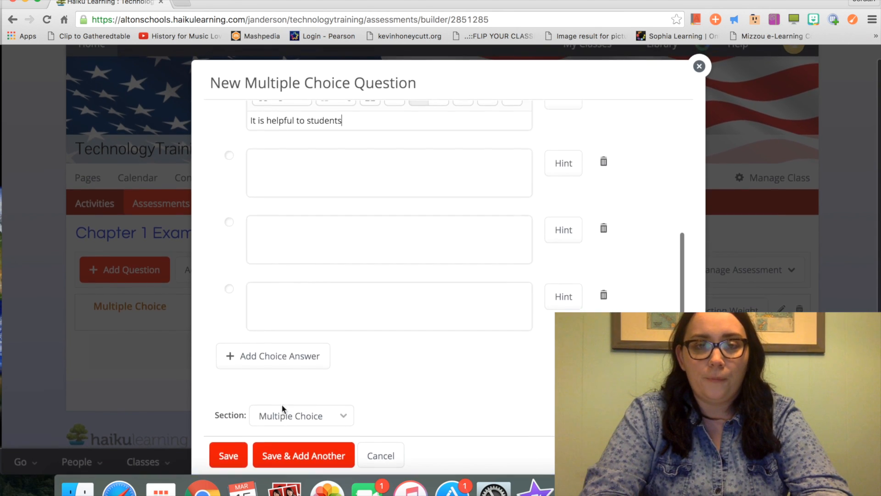
click(294, 186)
text(It is helpful to both students and teachers)
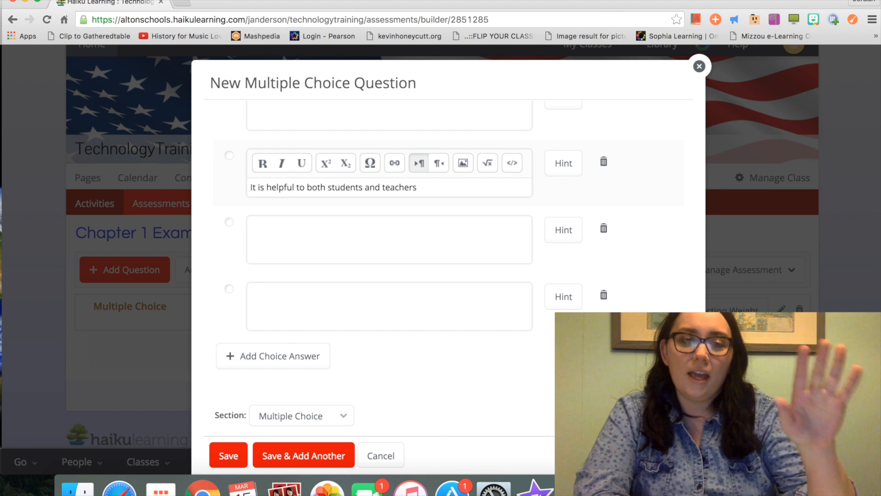
Enter "It is helpful to no one" as the third answer and "It shouldn't be used." as the fourth.
click(293, 250)
text(It is helpful to )
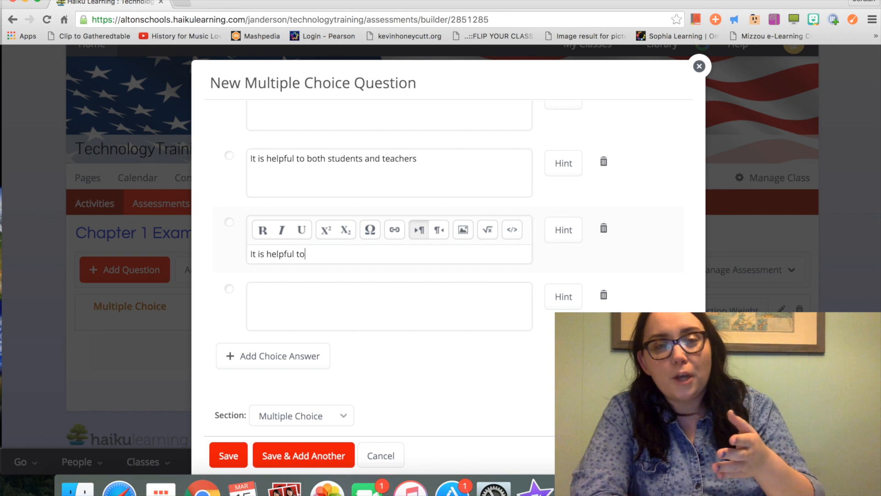
text(no one)
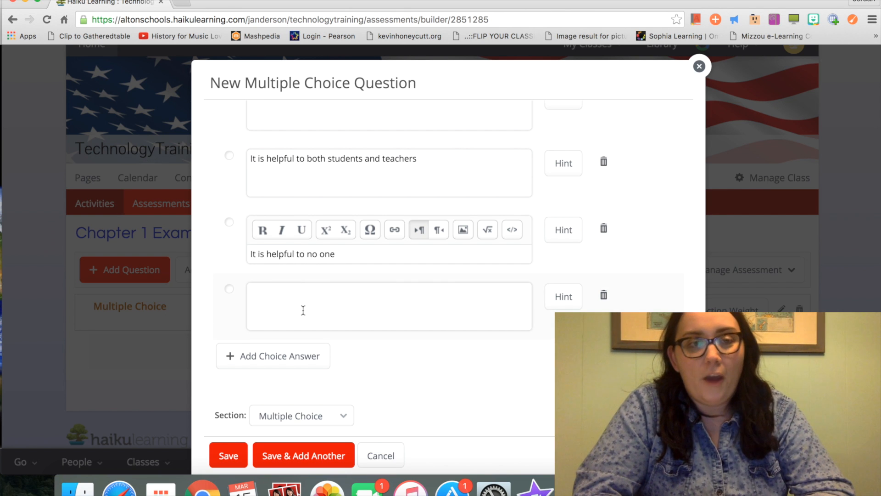
click(303, 311)
text(It shouldn't be used.)
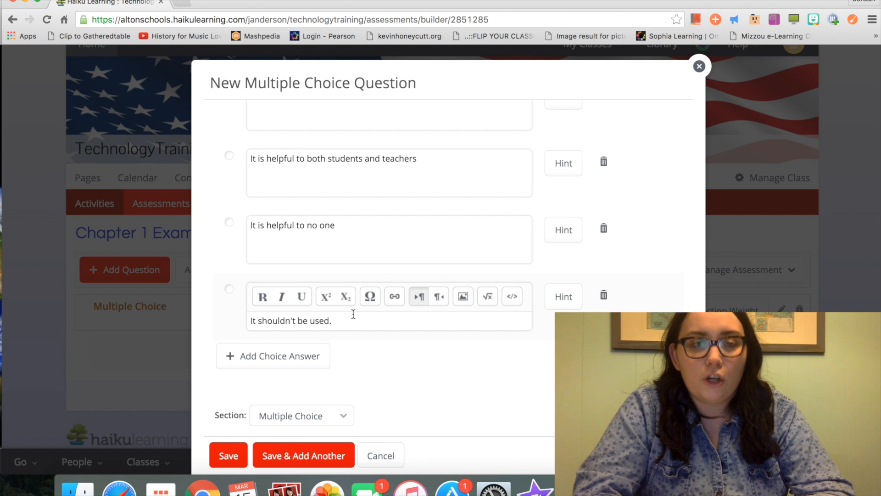
Mark "It is helpful to both students and teachers" as the correct answer, set the question weight to 2, and save the question.
scroll(354, 314, up, 3)
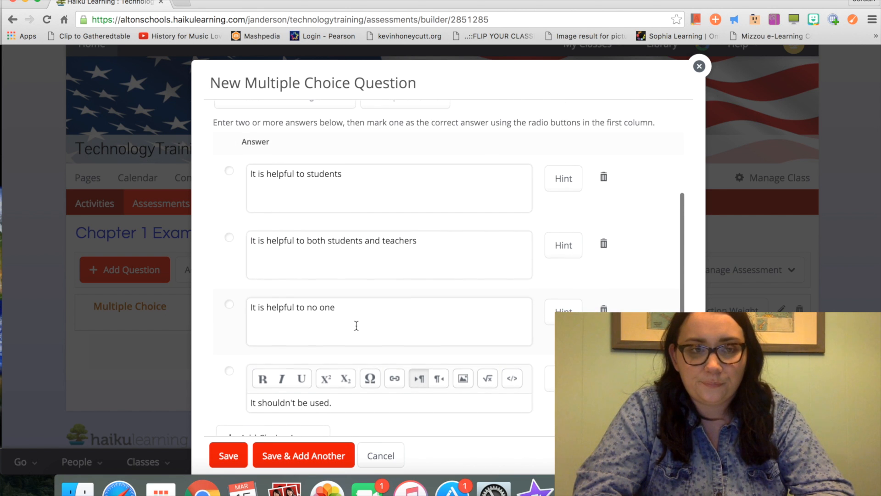
click(230, 238)
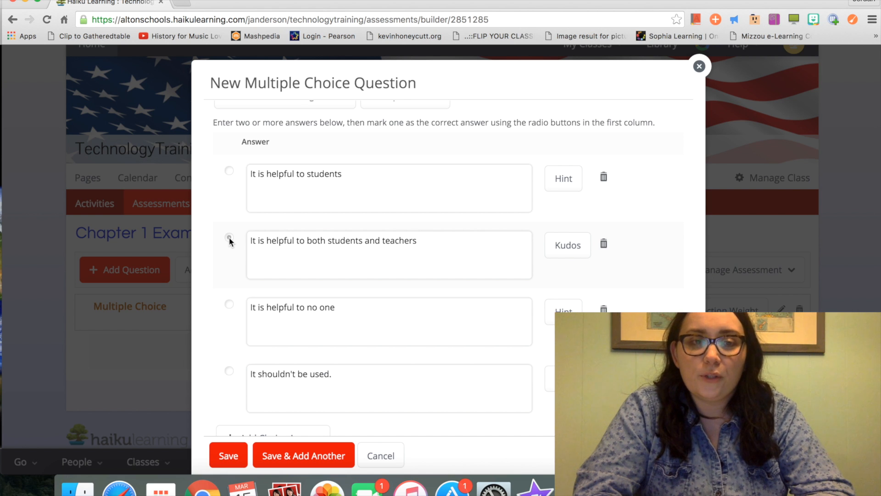
scroll(230, 241, down, 3)
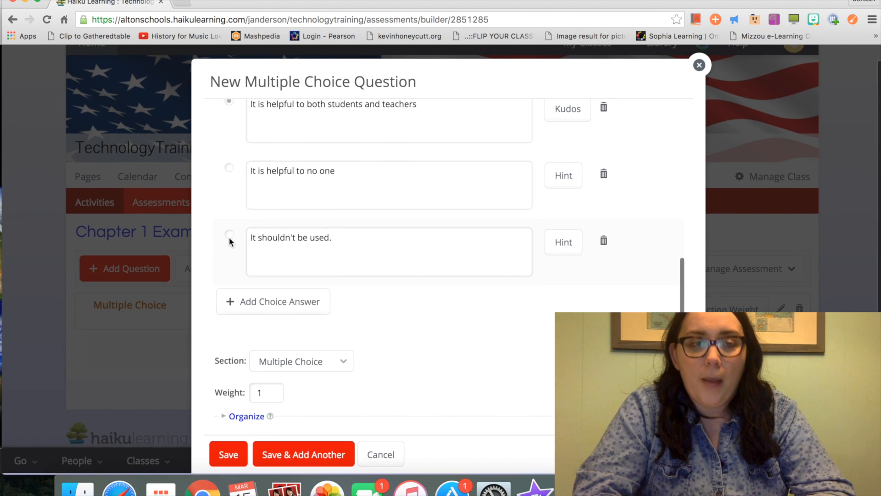
double_click(274, 397)
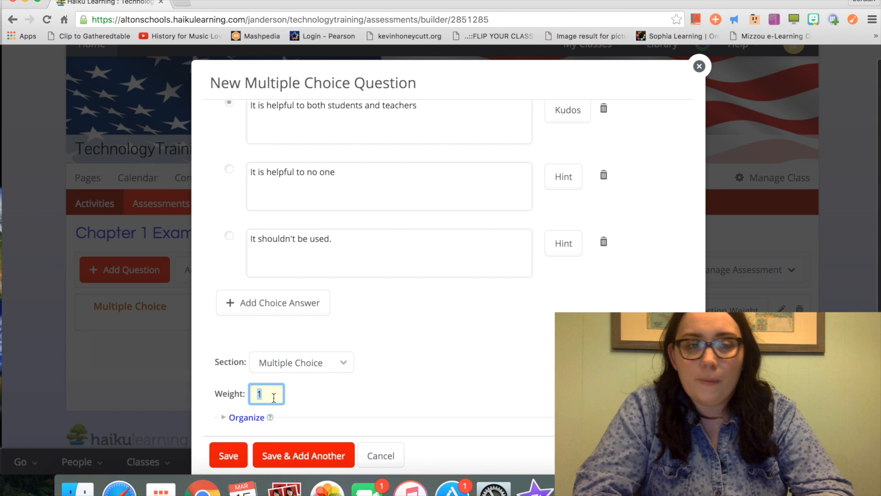
text(2)
click(324, 400)
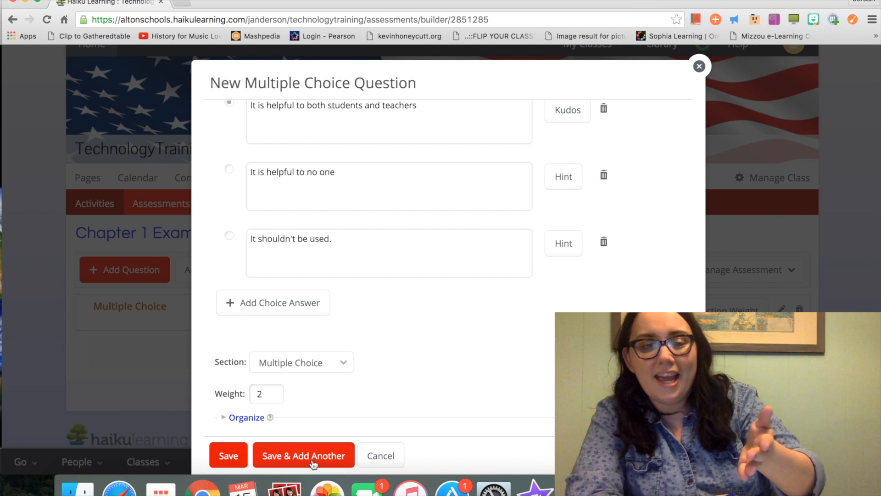
click(229, 456)
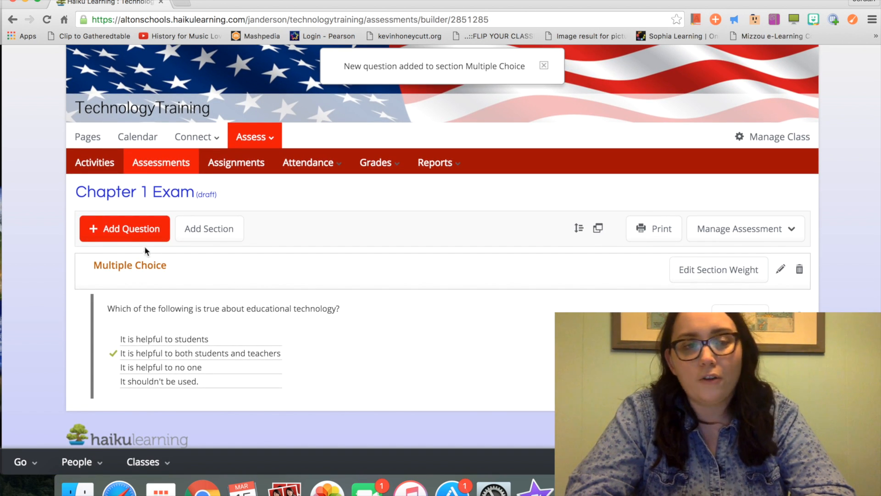
Look over the new and existing question options for the exam, then leave without adding a question.
click(142, 233)
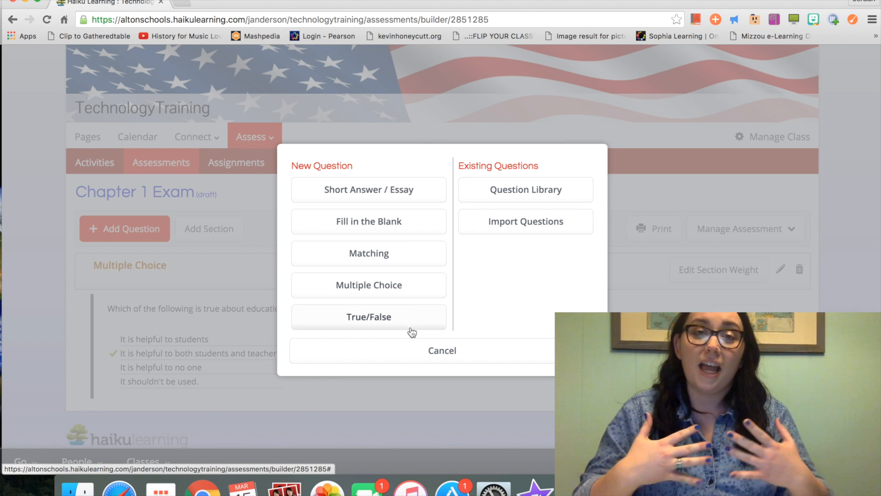
click(433, 352)
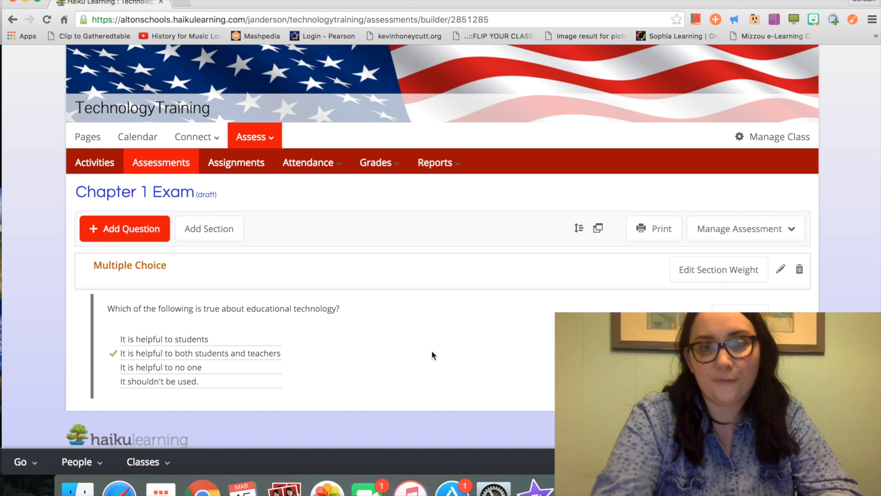